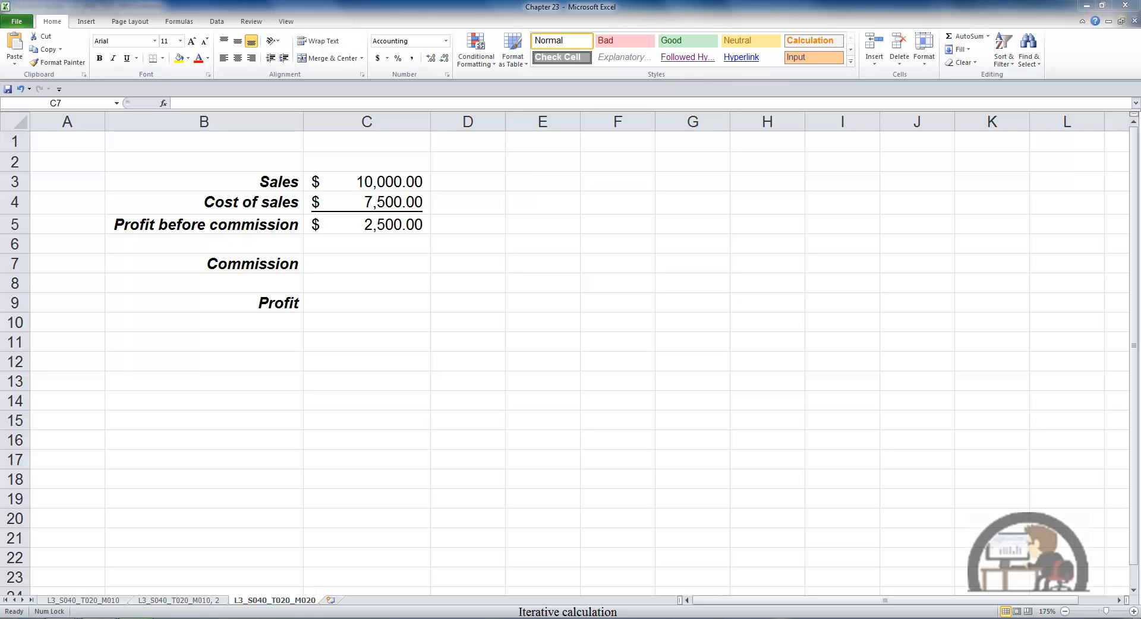
Calculate Profit in C9 by subtracting Commission from Profit before commission with =C5-C7.
{"action": "left_click", "coordinate": [388, 300]}
{"action": "type", "text": "="}
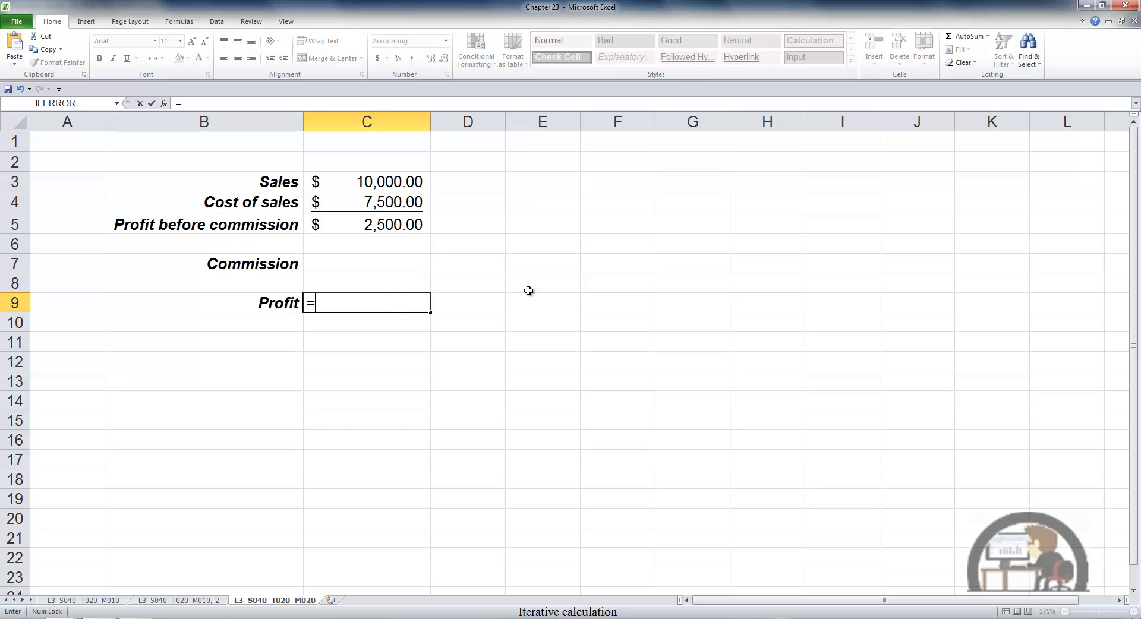
{"action": "key", "text": "Up"}
{"action": "key", "text": "Up"}
{"action": "key", "text": "Up"}
{"action": "key", "text": "Up"}
{"action": "type", "text": "-"}
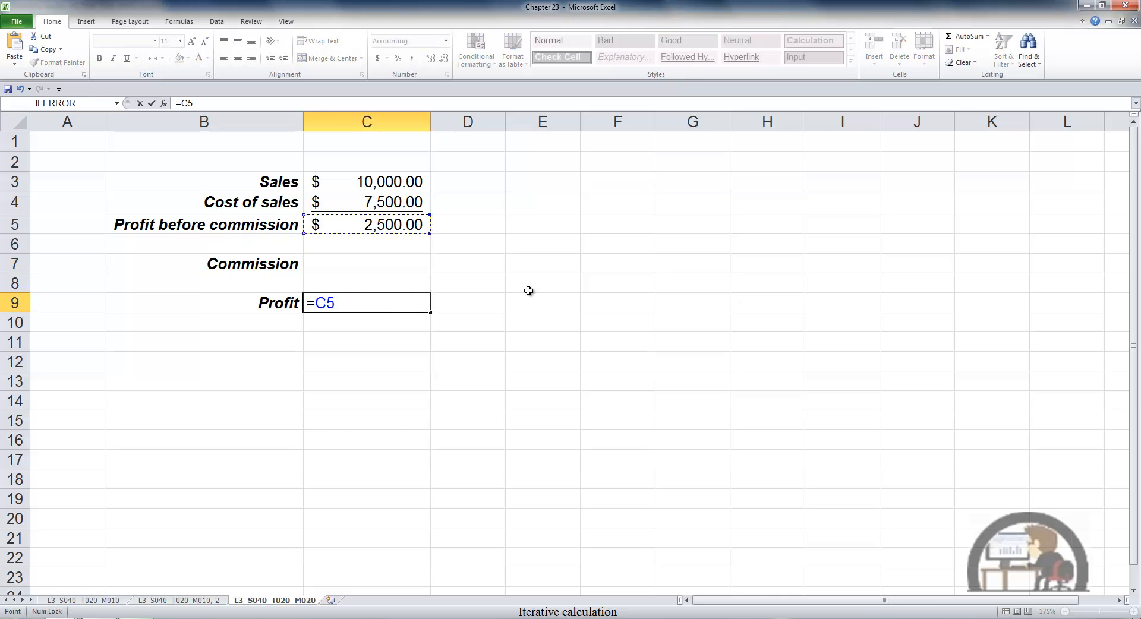
{"action": "key", "text": "Up"}
{"action": "key", "text": "Up"}
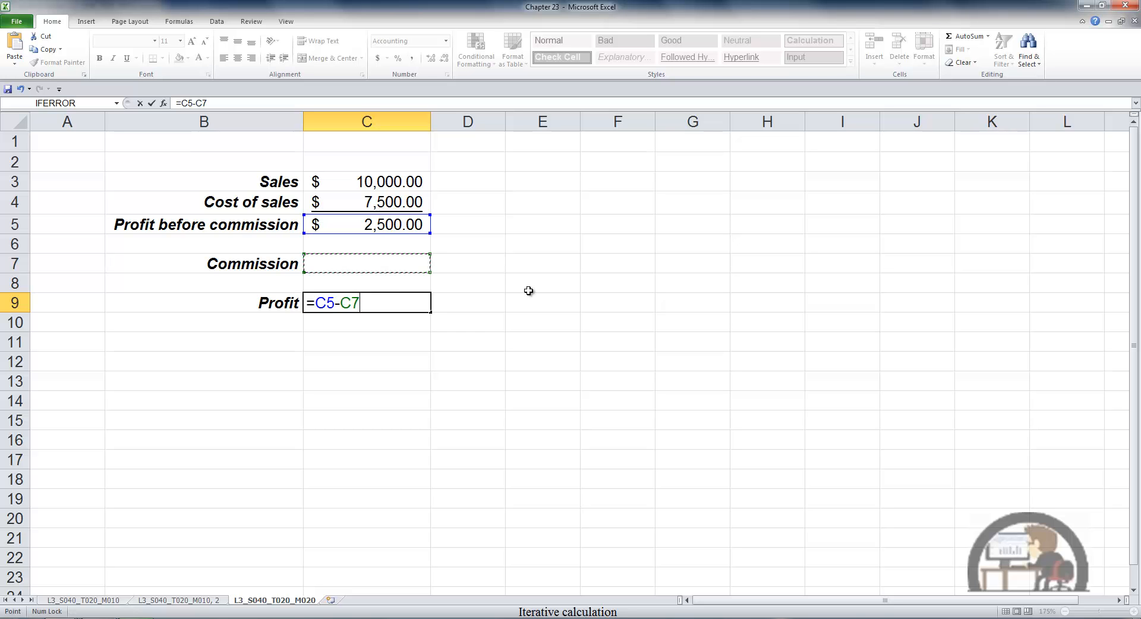
{"action": "key", "text": "Return"}
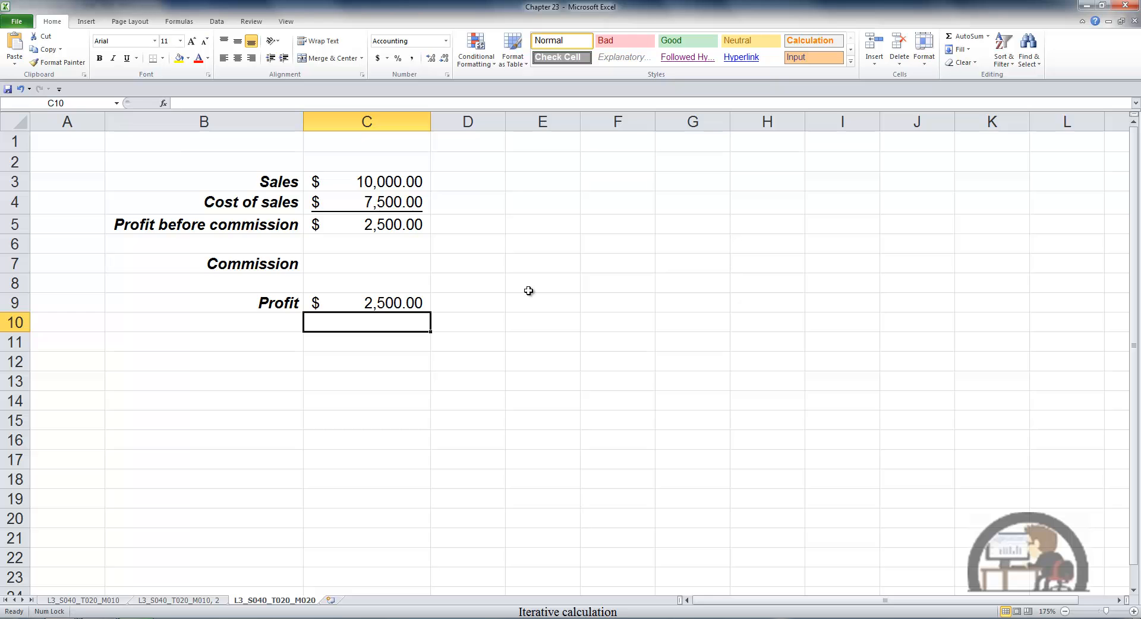
Calculate Commission in C7 as 10% of Profit with =C9*.1, accepting the circular reference.
{"action": "key", "text": "Up"}
{"action": "key", "text": "Up"}
{"action": "key", "text": "Up"}
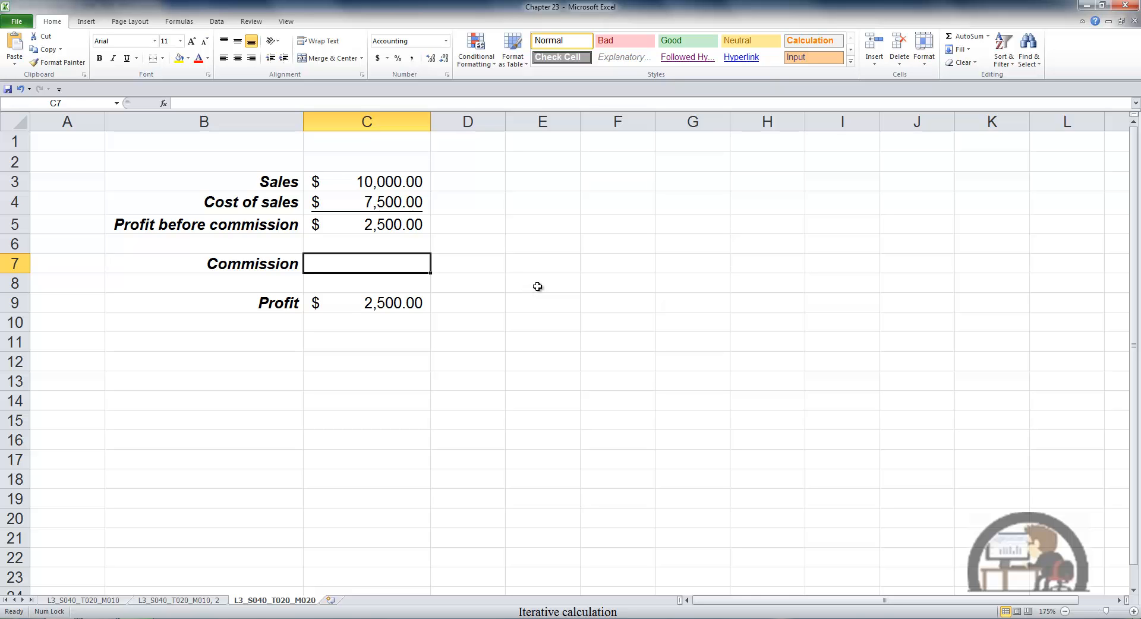
{"action": "type", "text": "="}
{"action": "key", "text": "Down"}
{"action": "key", "text": "Down"}
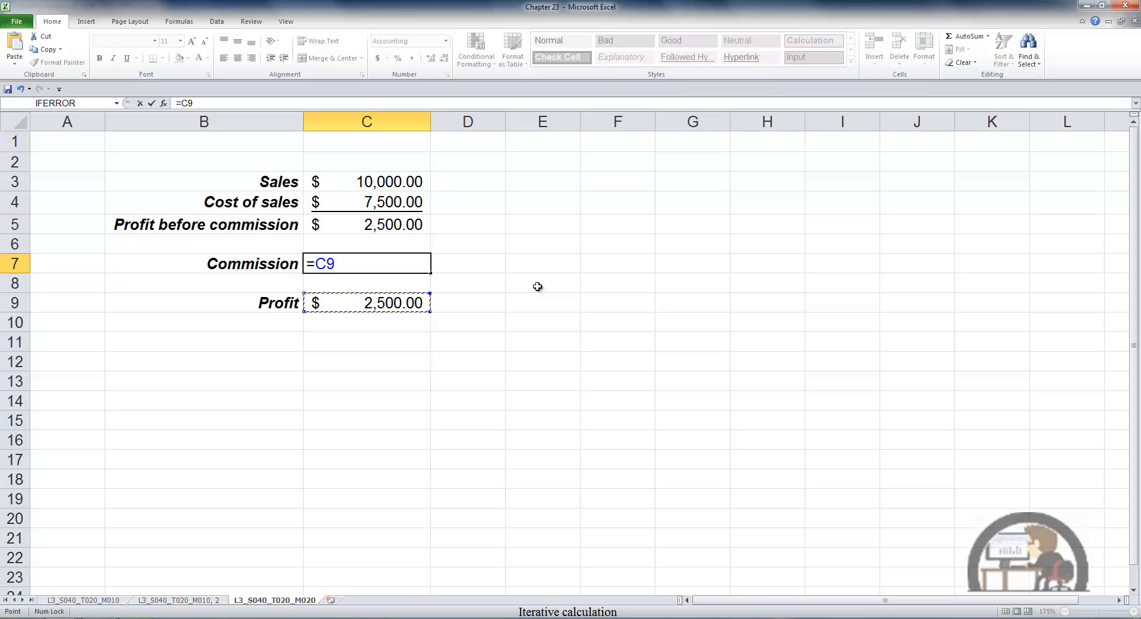
{"action": "type", "text": "*.1"}
{"action": "key", "text": "Return"}
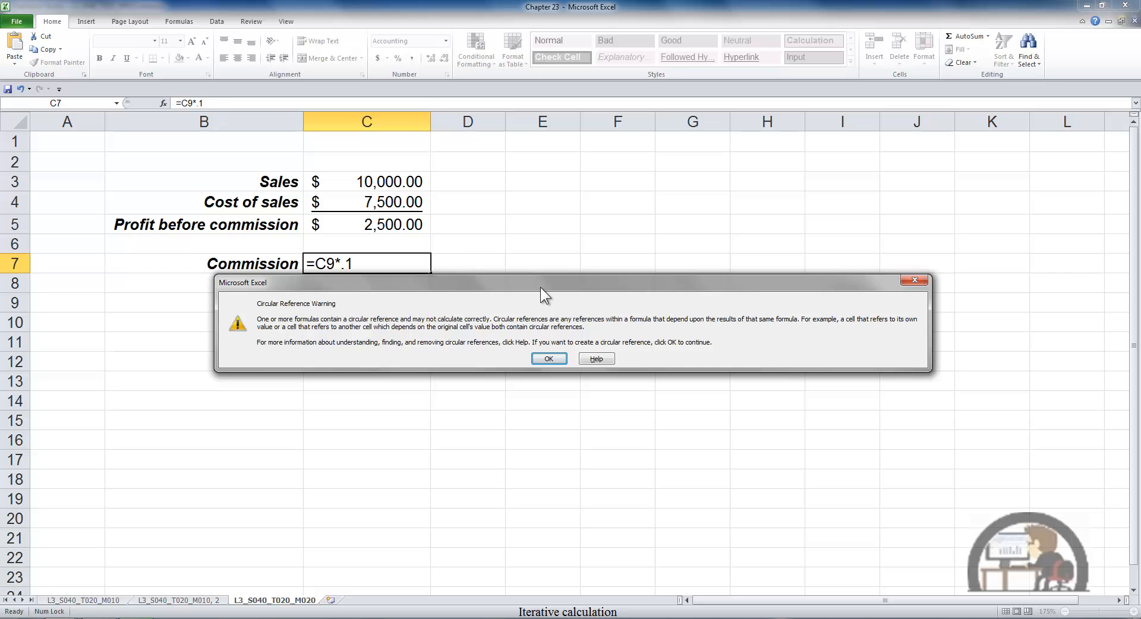
{"action": "left_click_drag", "start_coordinate": [540, 284], "coordinate": [510, 390]}
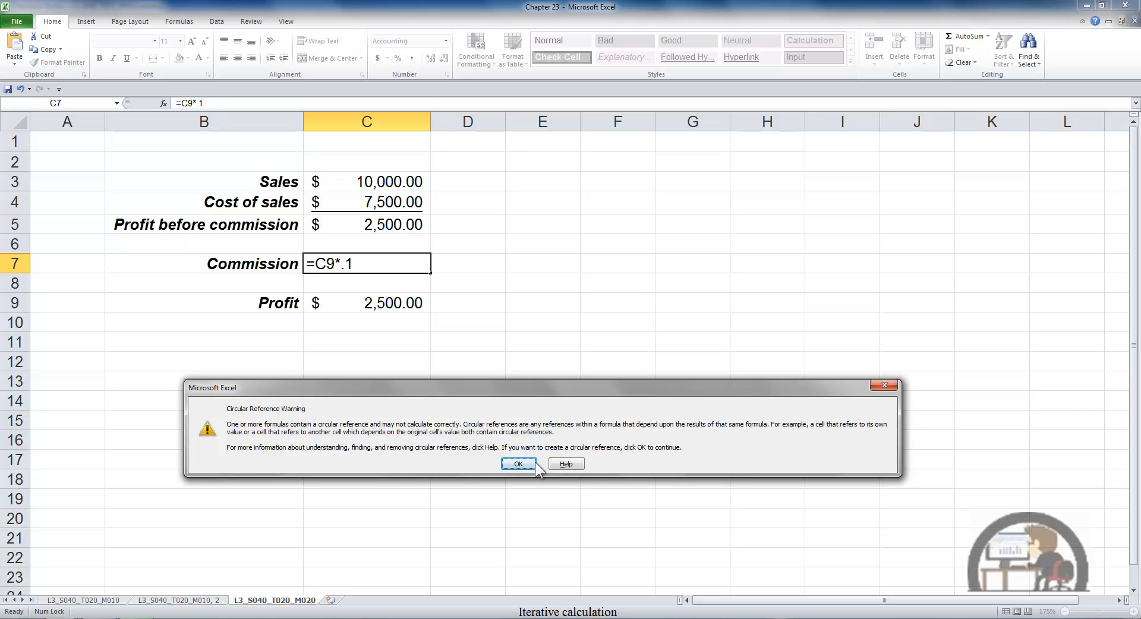
{"action": "left_click", "coordinate": [518, 464]}
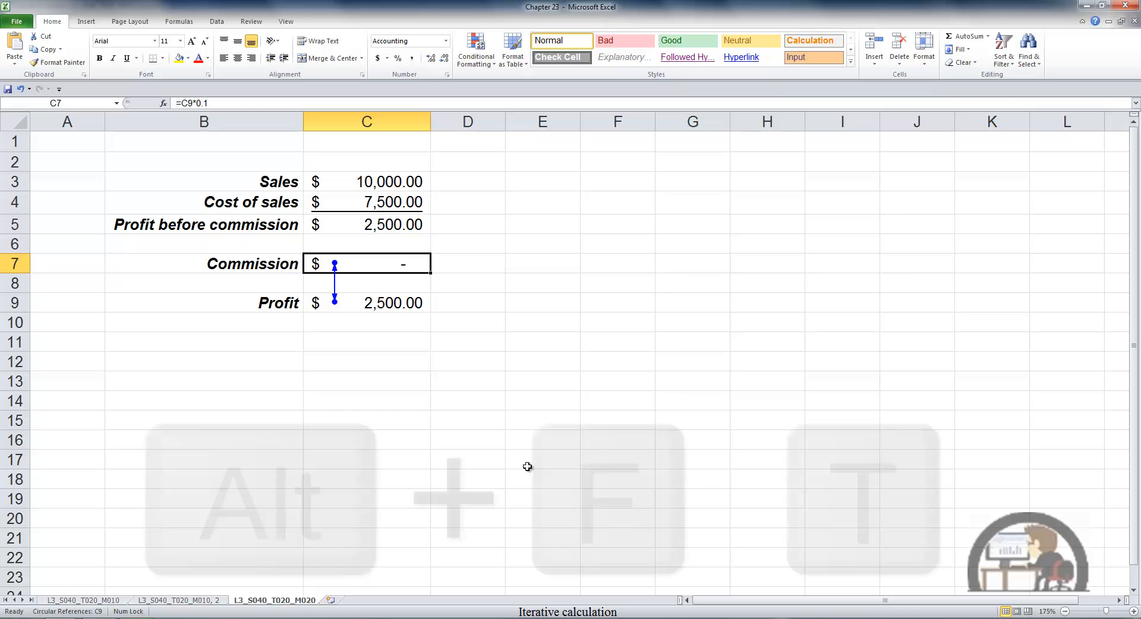
Enable iterative calculation in the formula calculation options.
{"action": "key", "text": "alt+f"}
{"action": "key", "text": "t"}
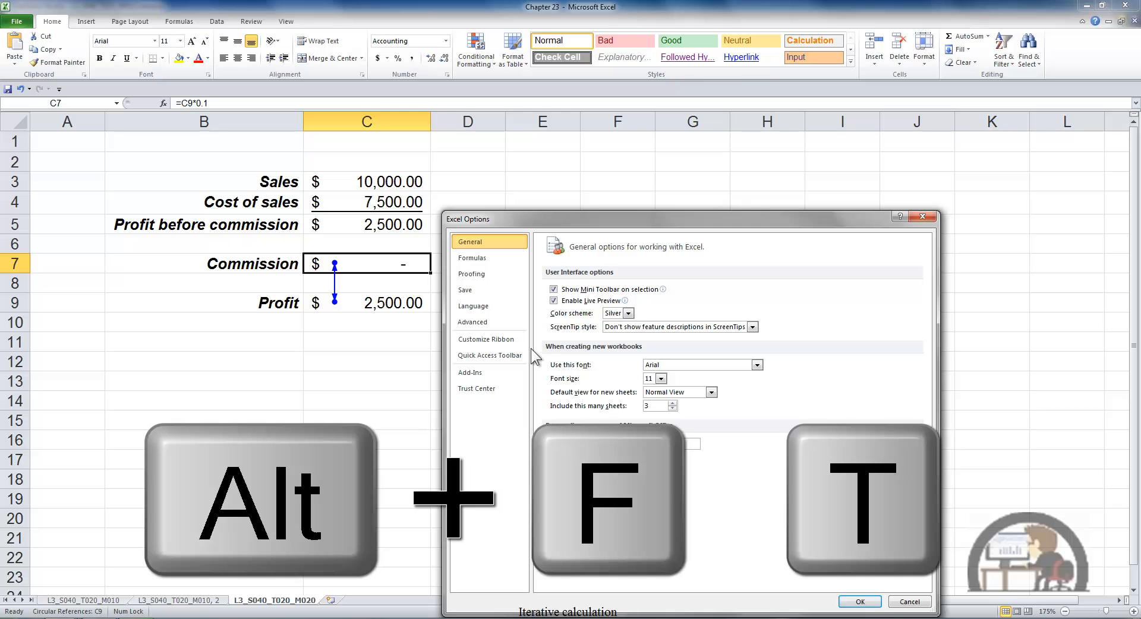
{"action": "left_click", "coordinate": [491, 257]}
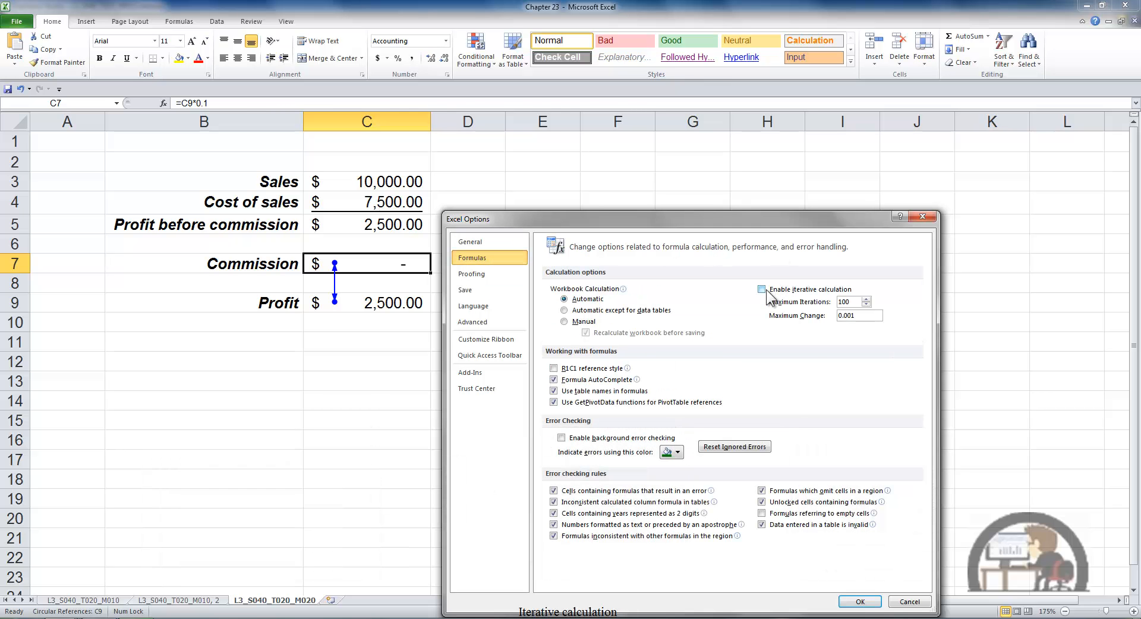
{"action": "left_click", "coordinate": [762, 289]}
{"action": "left_click", "coordinate": [860, 601]}
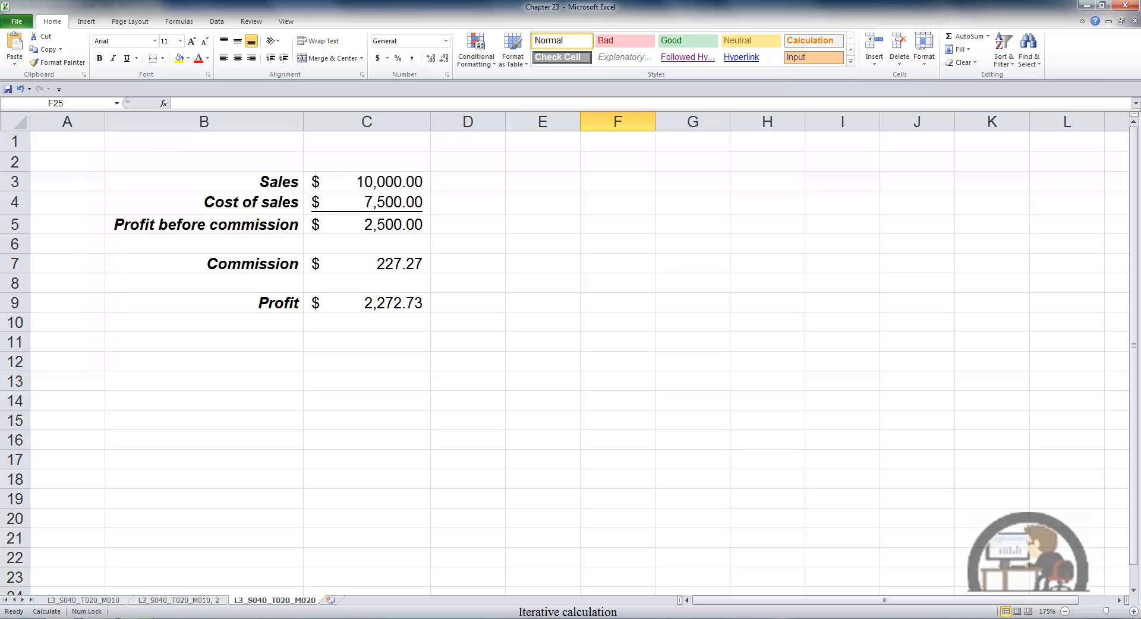
Turn iterative calculation off in the formula options and dismiss the circular reference warning.
{"action": "key", "text": "alt"}
{"action": "key", "text": "f"}
{"action": "key", "text": "t"}
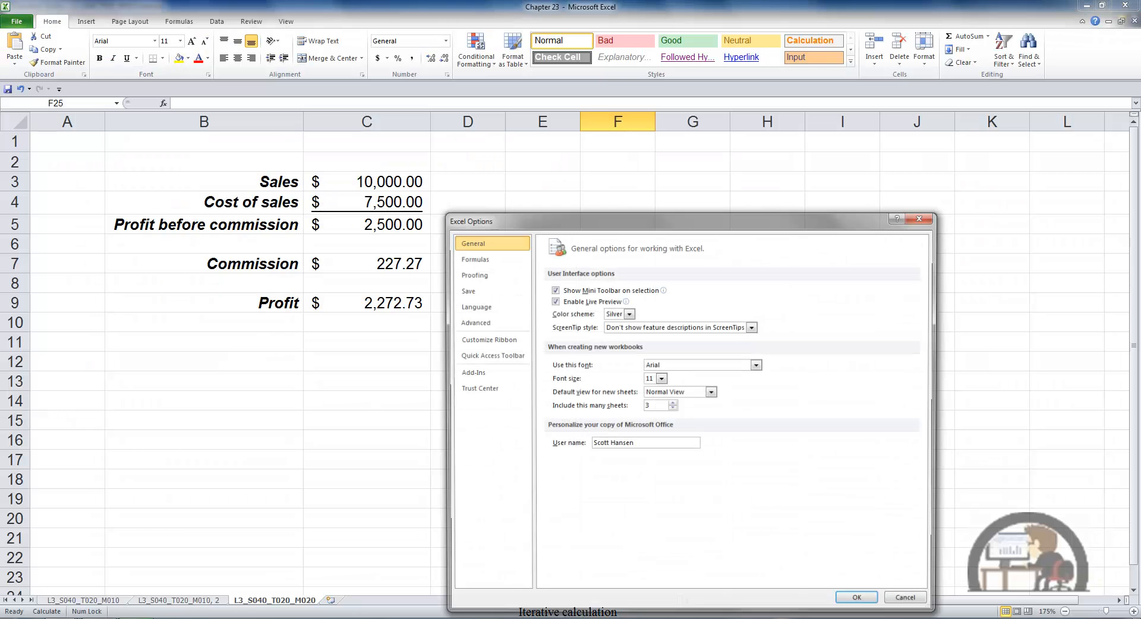
{"action": "left_click", "coordinate": [481, 257]}
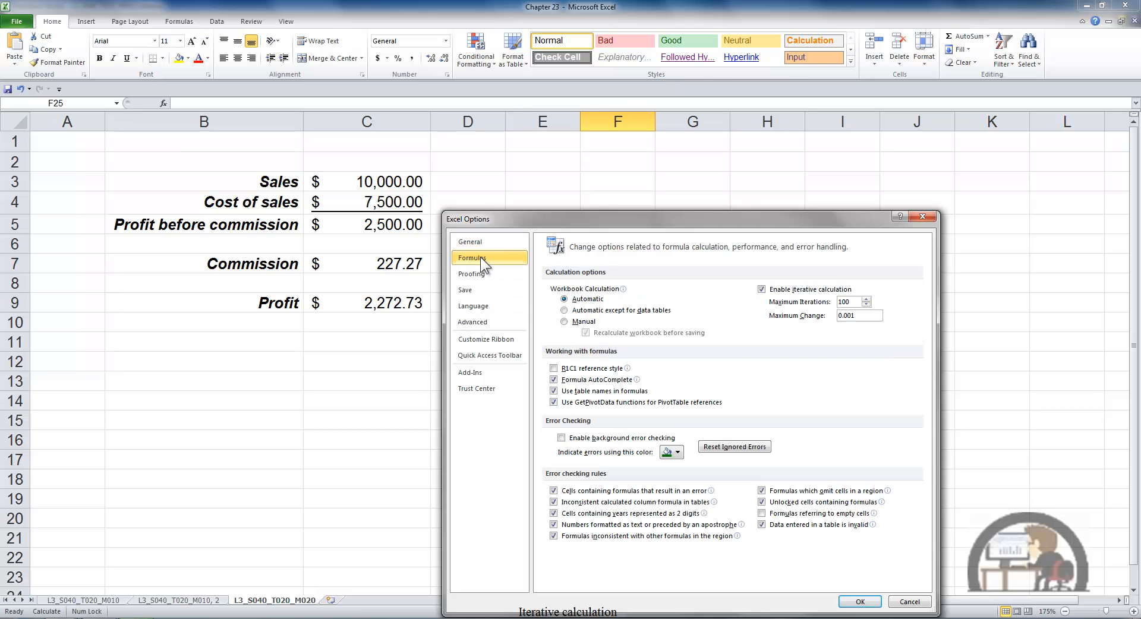
{"action": "left_click", "coordinate": [764, 290]}
{"action": "left_click", "coordinate": [860, 601]}
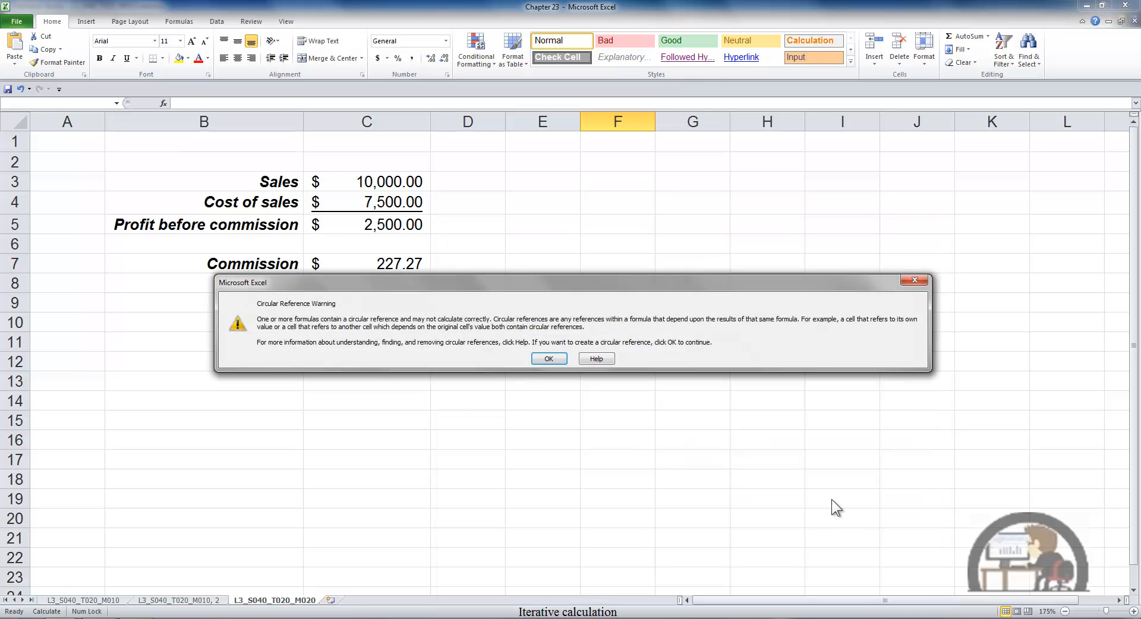
{"action": "left_click", "coordinate": [551, 359]}
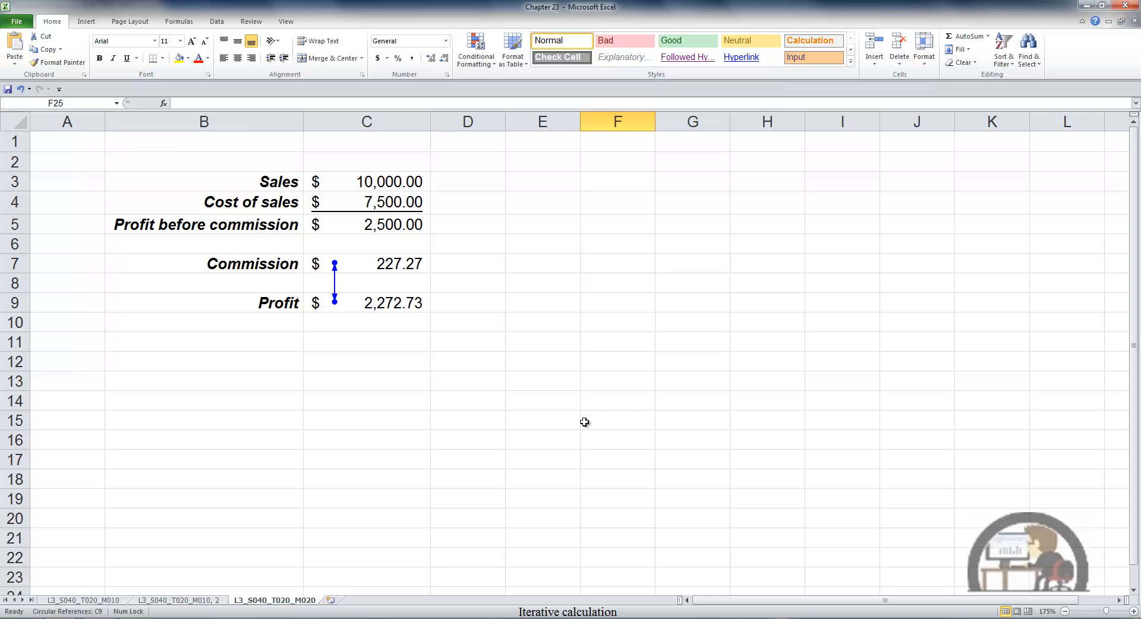
Enter the self-referencing formula =F15+E15 in cell E15.
{"action": "left_click", "coordinate": [562, 423]}
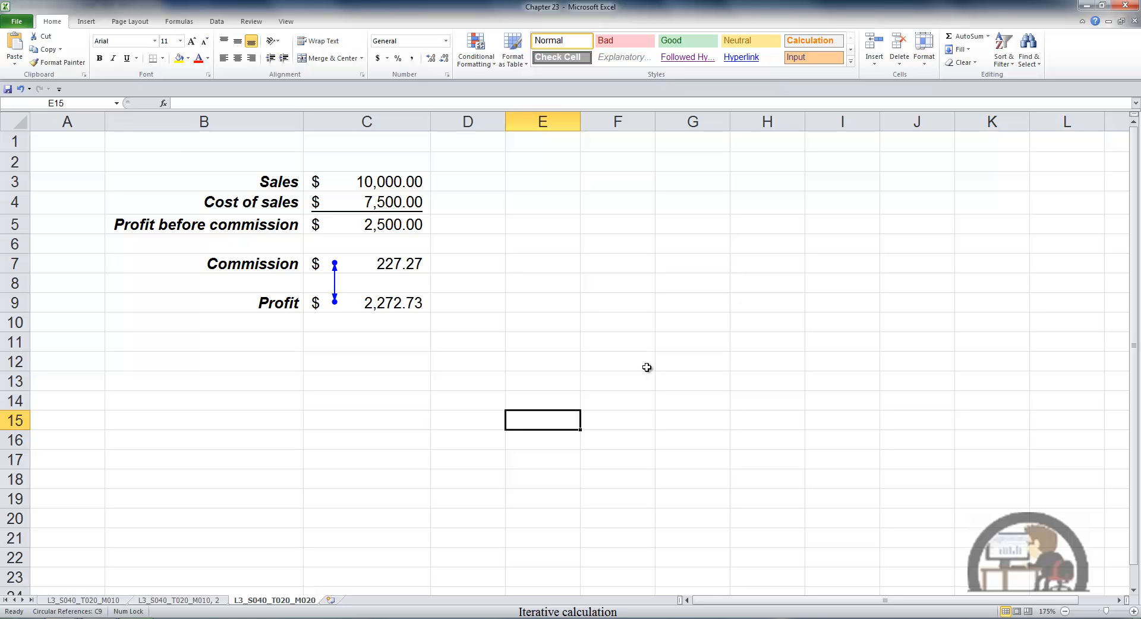
{"action": "type", "text": "="}
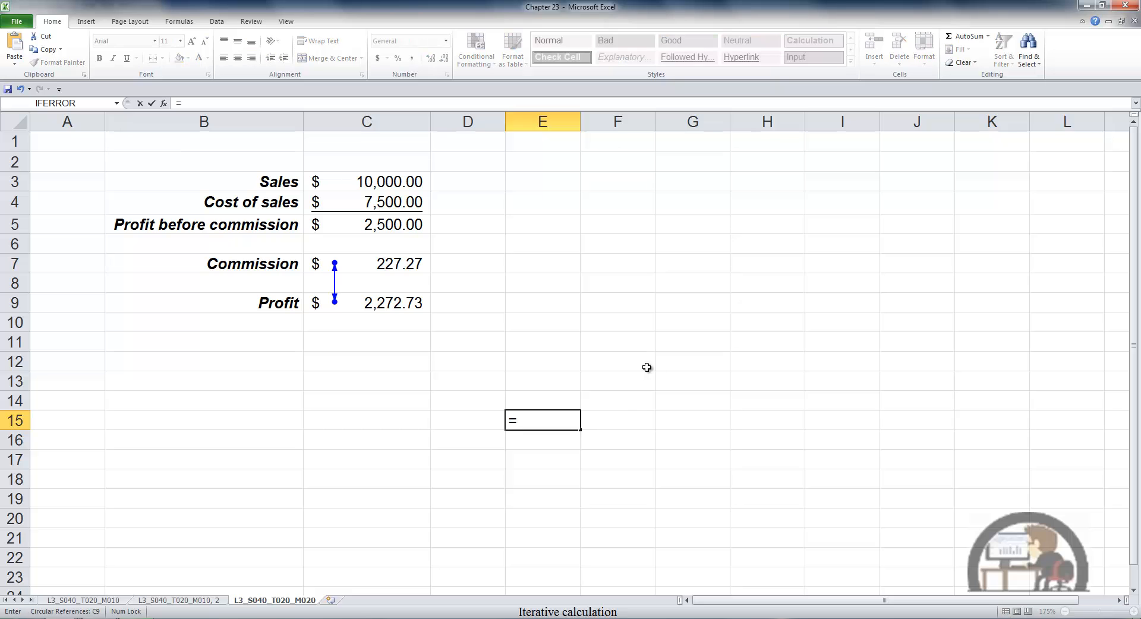
{"action": "left_click", "coordinate": [626, 419]}
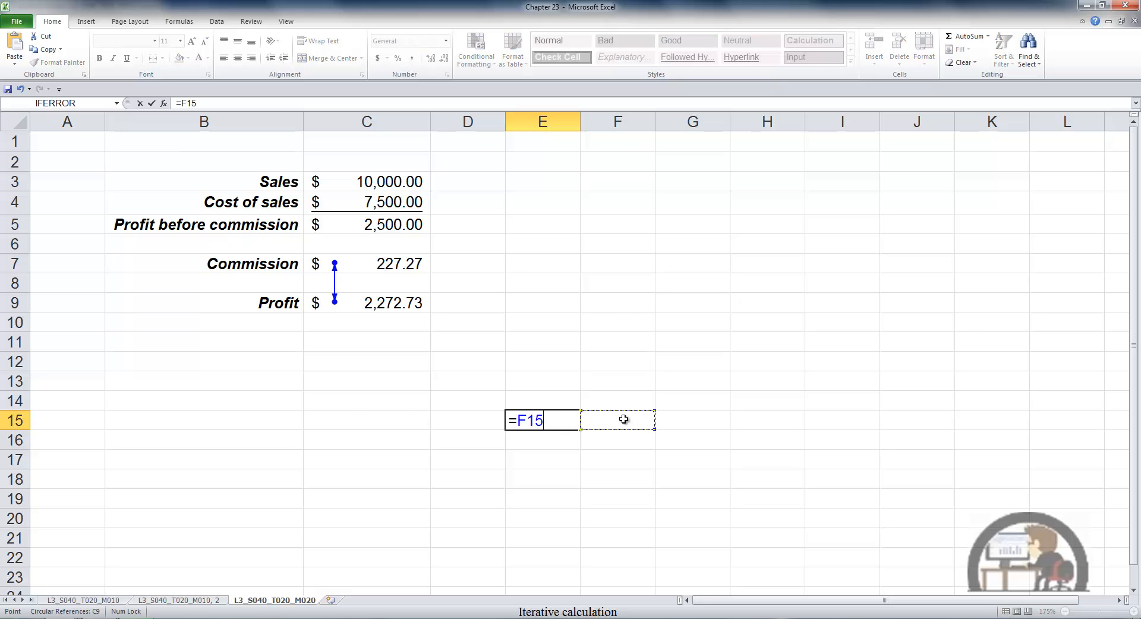
{"action": "type", "text": "+e15"}
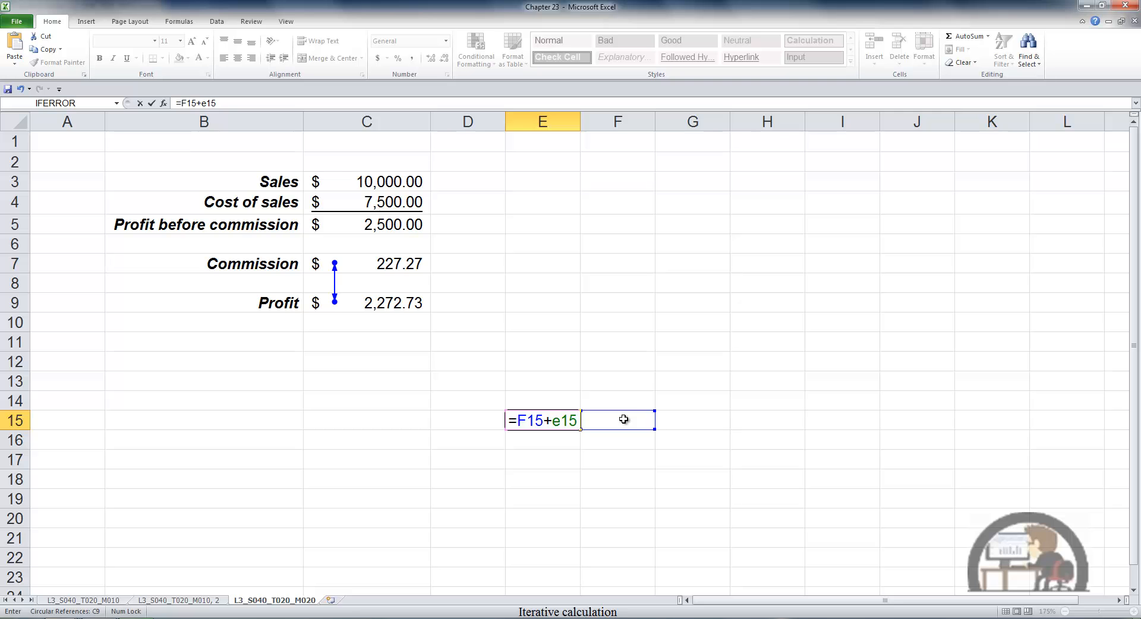
{"action": "key", "text": "Return"}
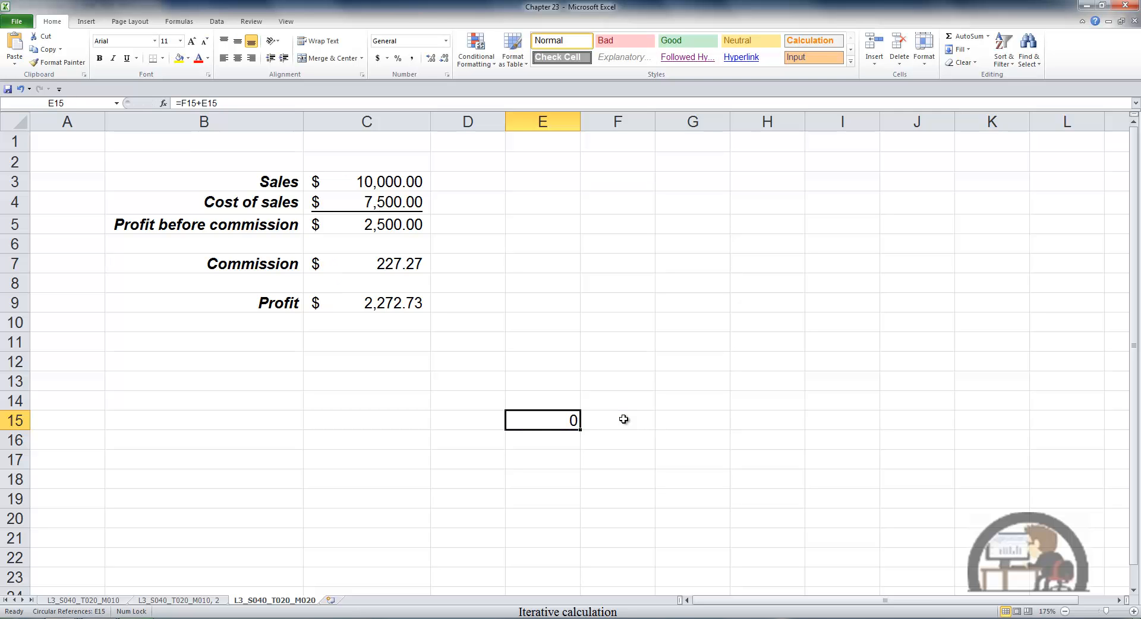
Enter 5 in cell F15 as the increment for the E15 formula.
{"action": "left_click", "coordinate": [624, 420]}
{"action": "type", "text": "5"}
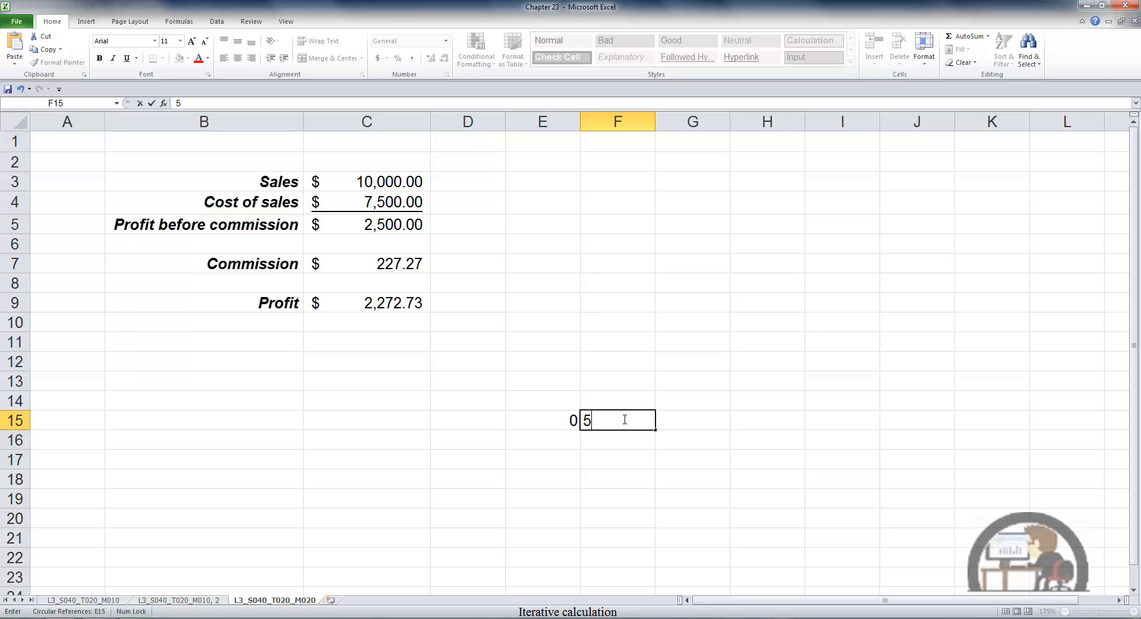
{"action": "key", "text": "Return"}
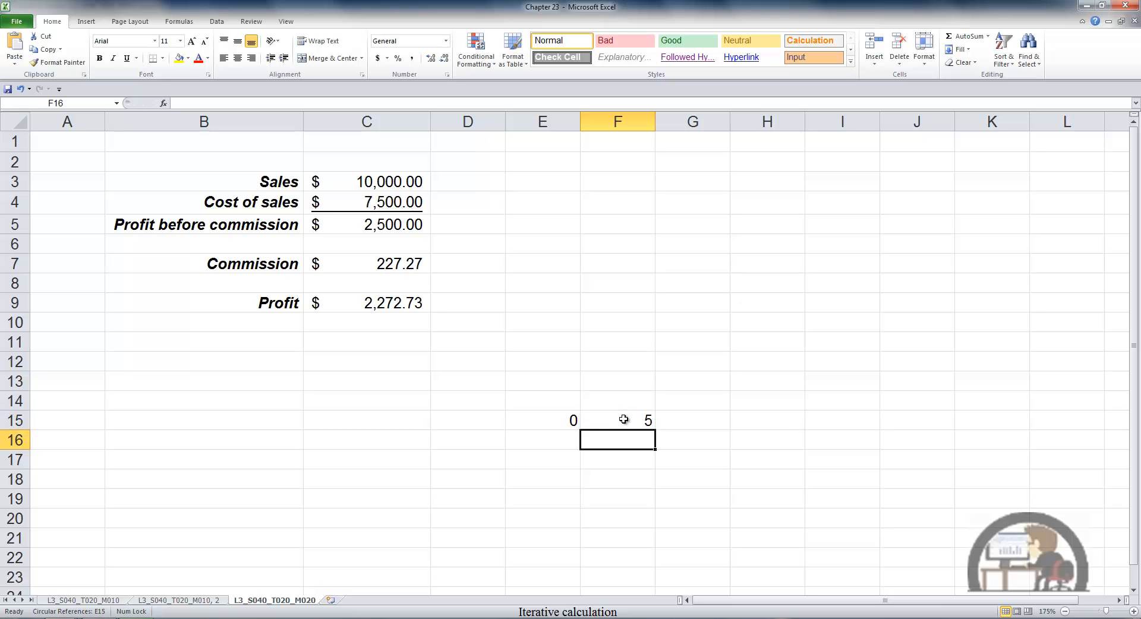
Link cell E14 to the cell below it with the formula =E15.
{"action": "key", "text": "Left"}
{"action": "key", "text": "Up"}
{"action": "key", "text": "Up"}
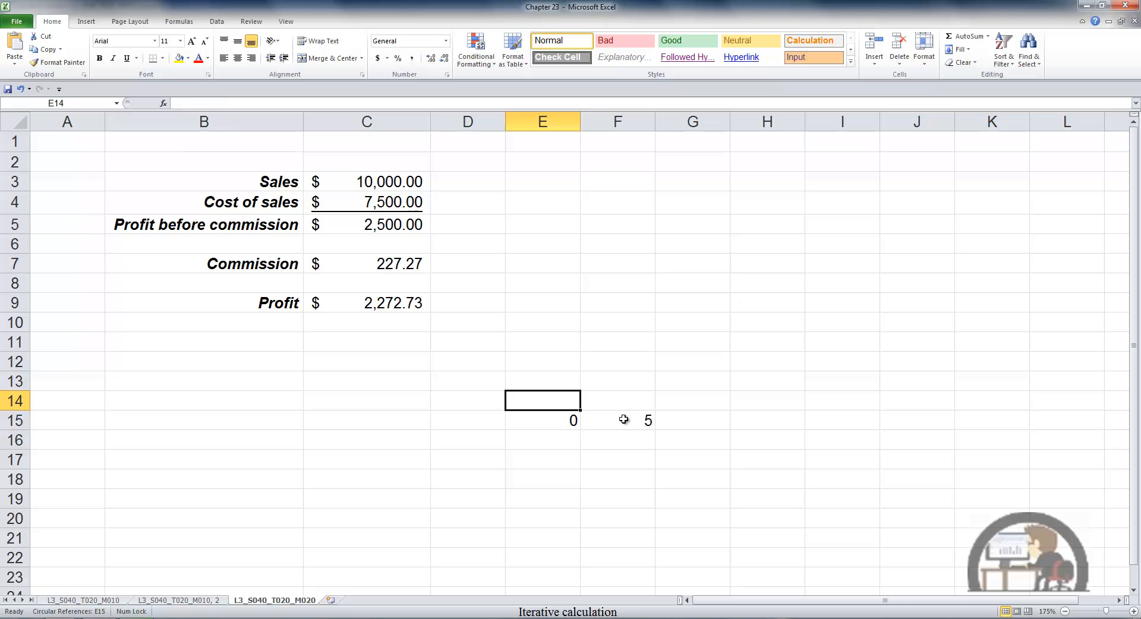
{"action": "type", "text": "="}
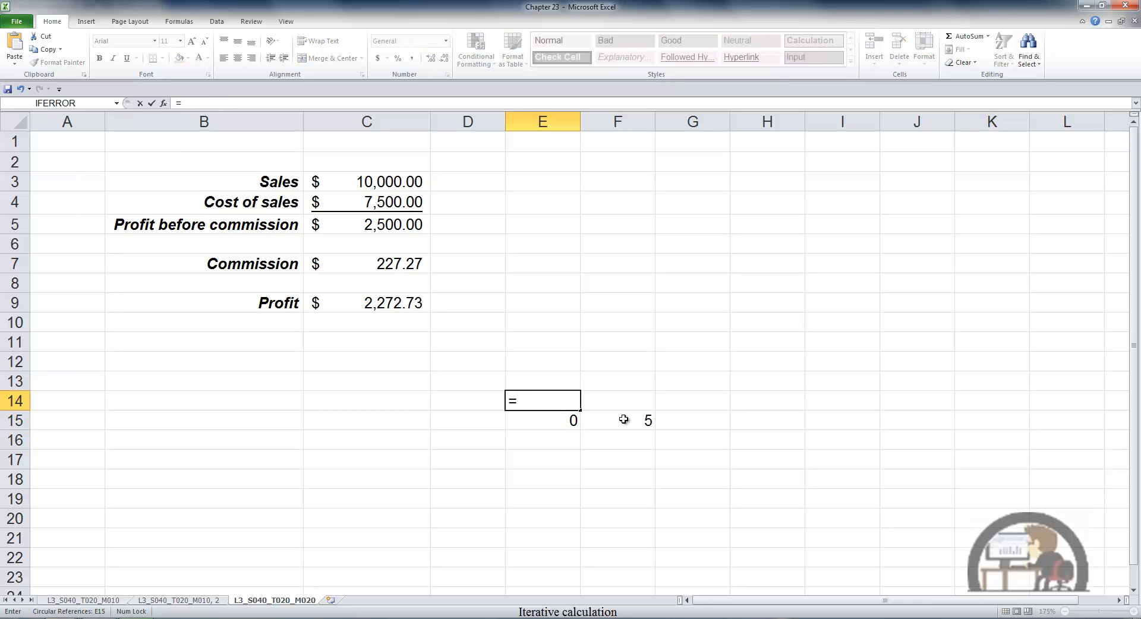
{"action": "key", "text": "Down"}
{"action": "key", "text": "Return"}
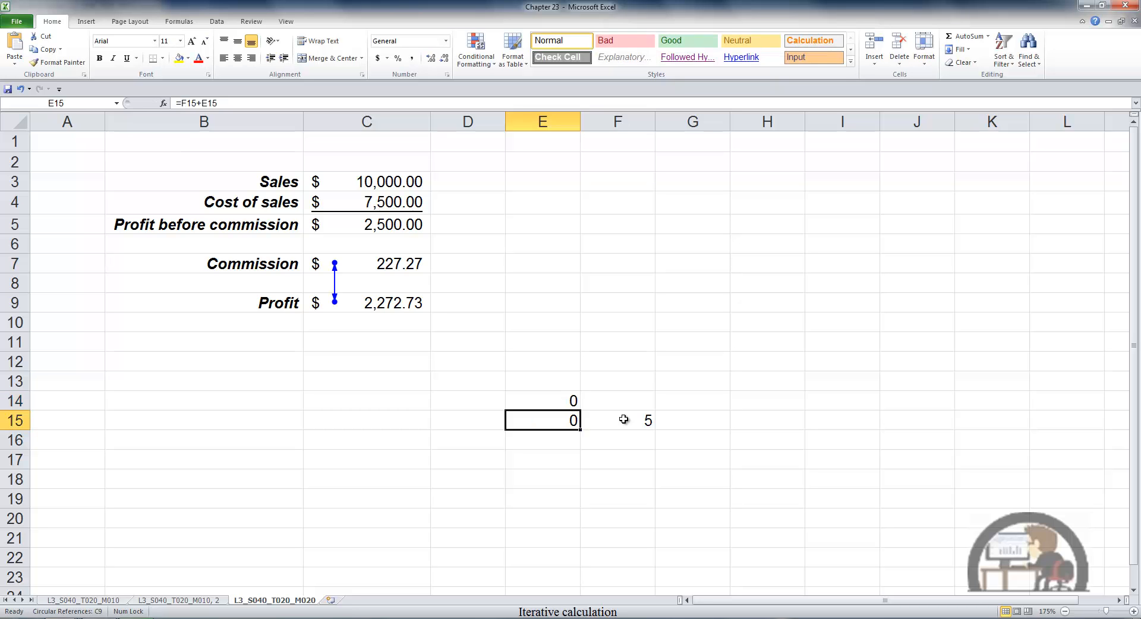
Copy the E14 formula into cells E3:E13 so each one refers to the cell beneath it.
{"action": "key", "text": "Up"}
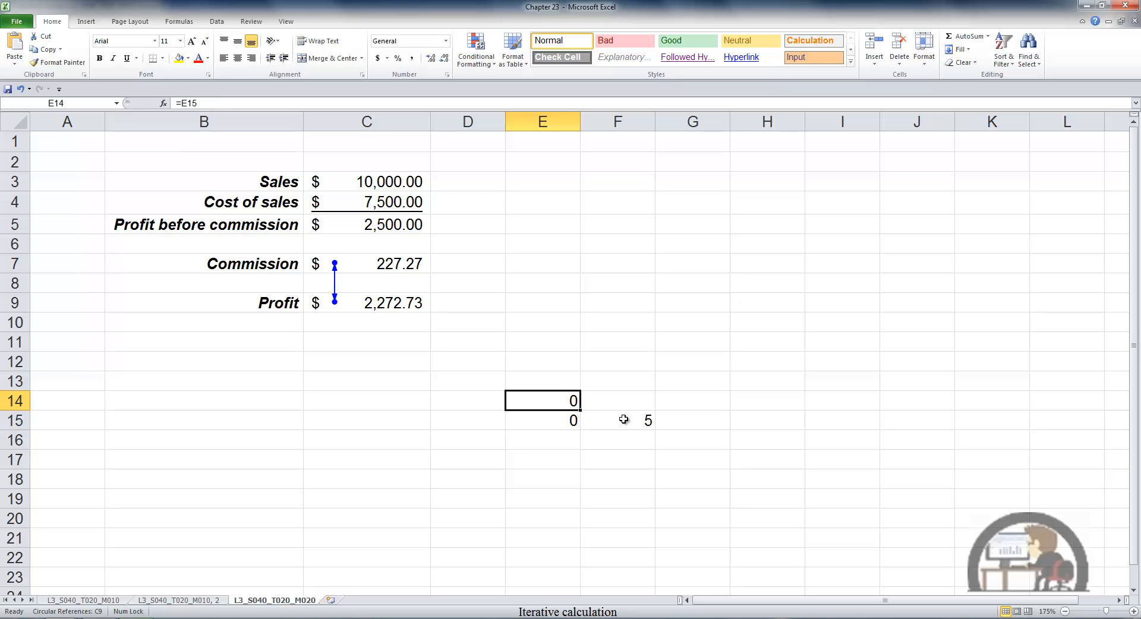
{"action": "key", "text": "ctrl+c"}
{"action": "key", "text": "Up"}
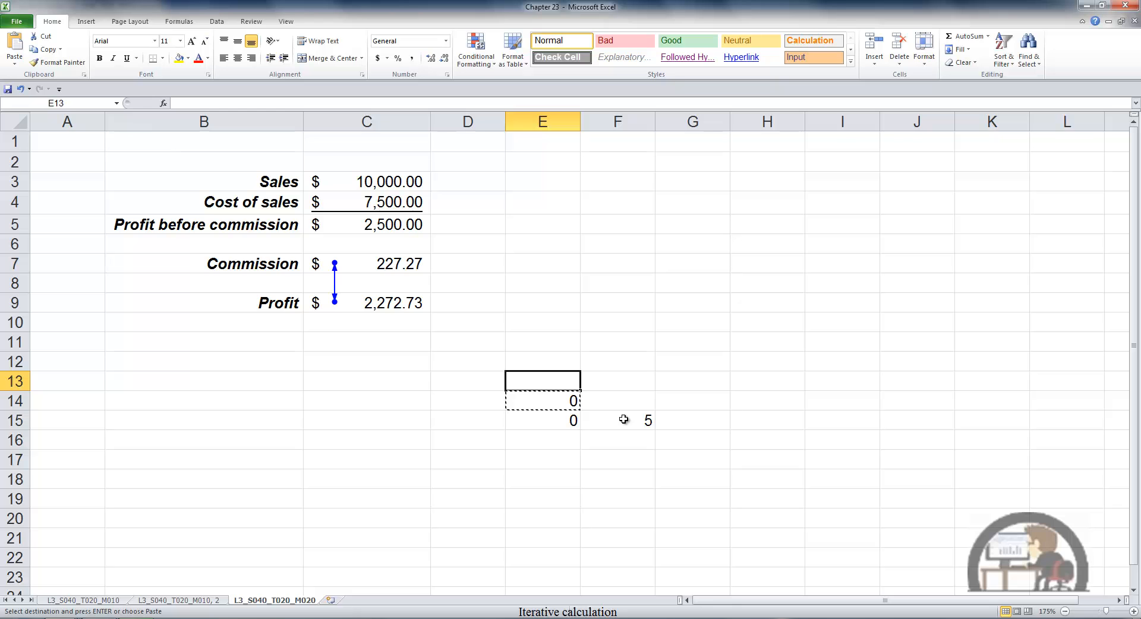
{"action": "key", "text": "shift+Up"}
{"action": "key", "text": "shift+Up"}
{"action": "key", "text": "shift+Up"}
{"action": "key", "text": "shift+Up"}
{"action": "key", "text": "shift+Up"}
{"action": "key", "text": "shift+Up"}
{"action": "key", "text": "shift+Up"}
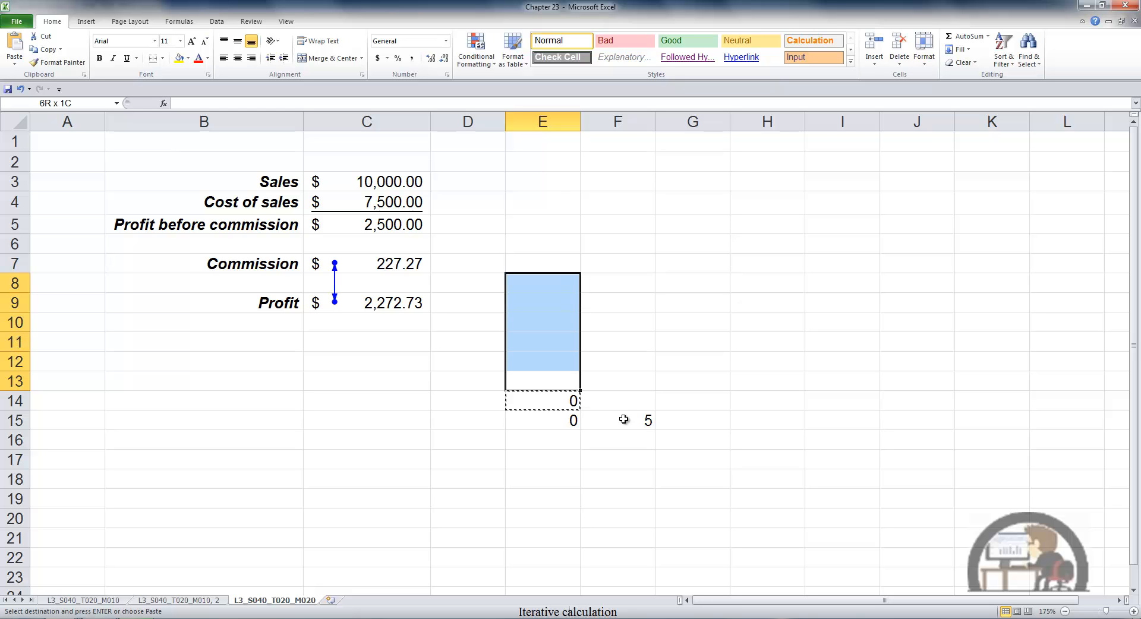
{"action": "key", "text": "shift+Up"}
{"action": "key", "text": "shift+Up"}
{"action": "key", "text": "shift+Up"}
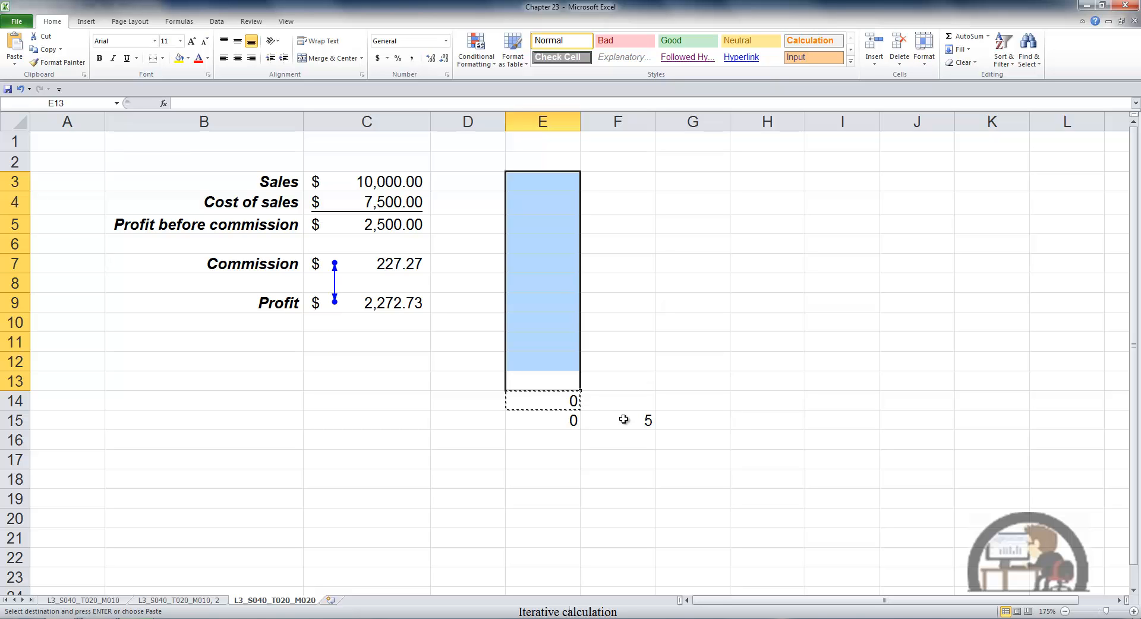
{"action": "key", "text": "Return"}
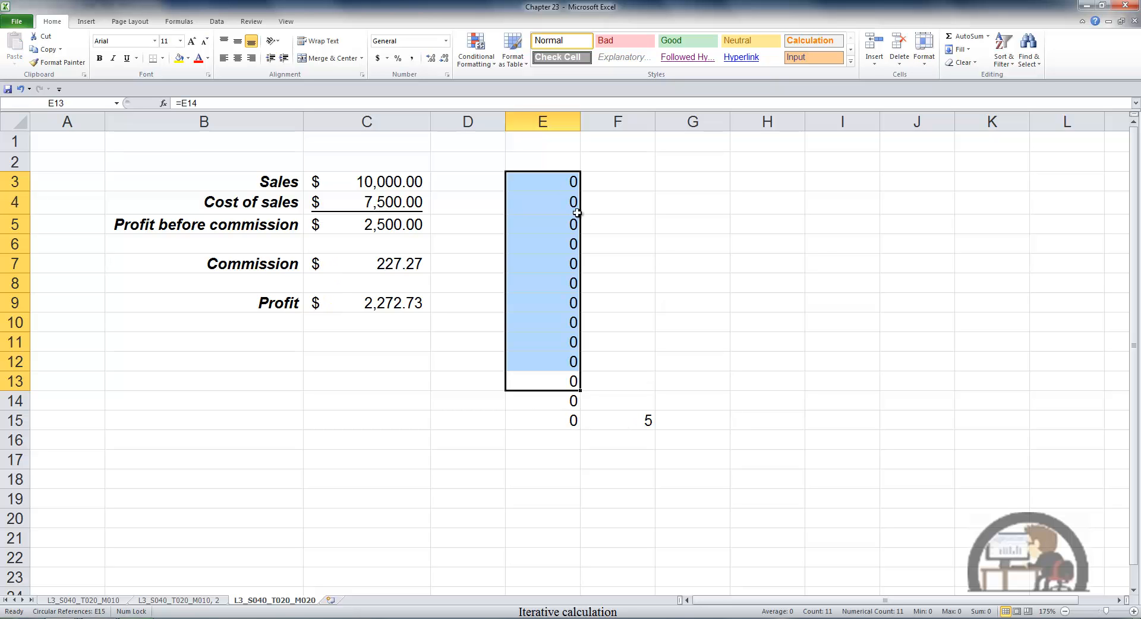
Inspect the formulas in cells E3 to E7 one by one to check which cell each refers to.
{"action": "left_click", "coordinate": [569, 178]}
{"action": "key", "text": "F2"}
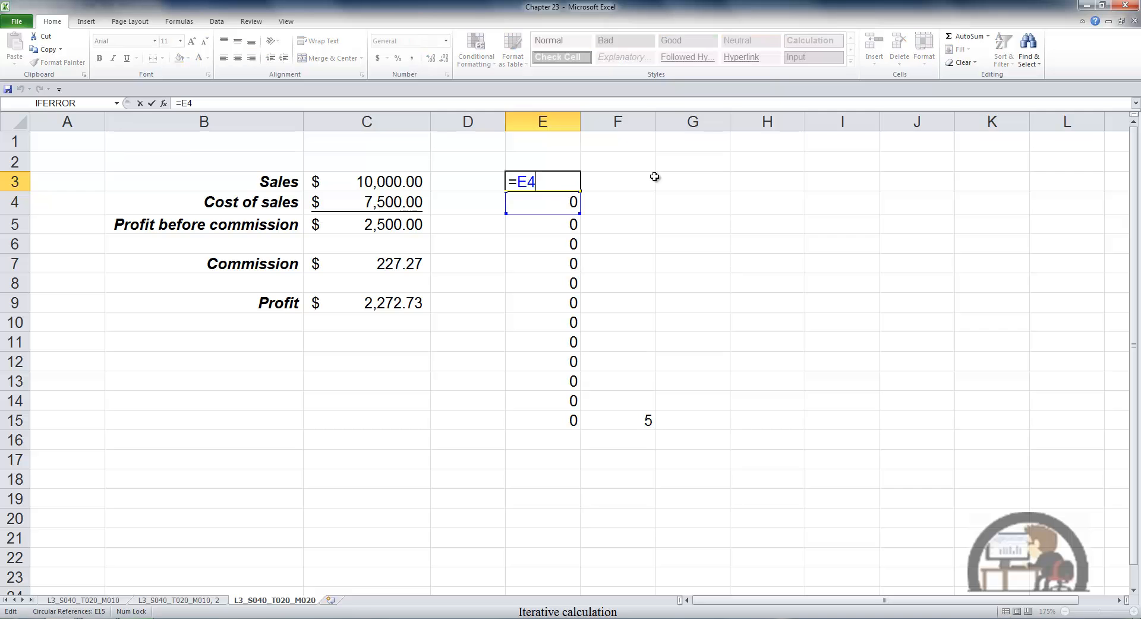
{"action": "key", "text": "Escape"}
{"action": "key", "text": "Down"}
{"action": "key", "text": "F2"}
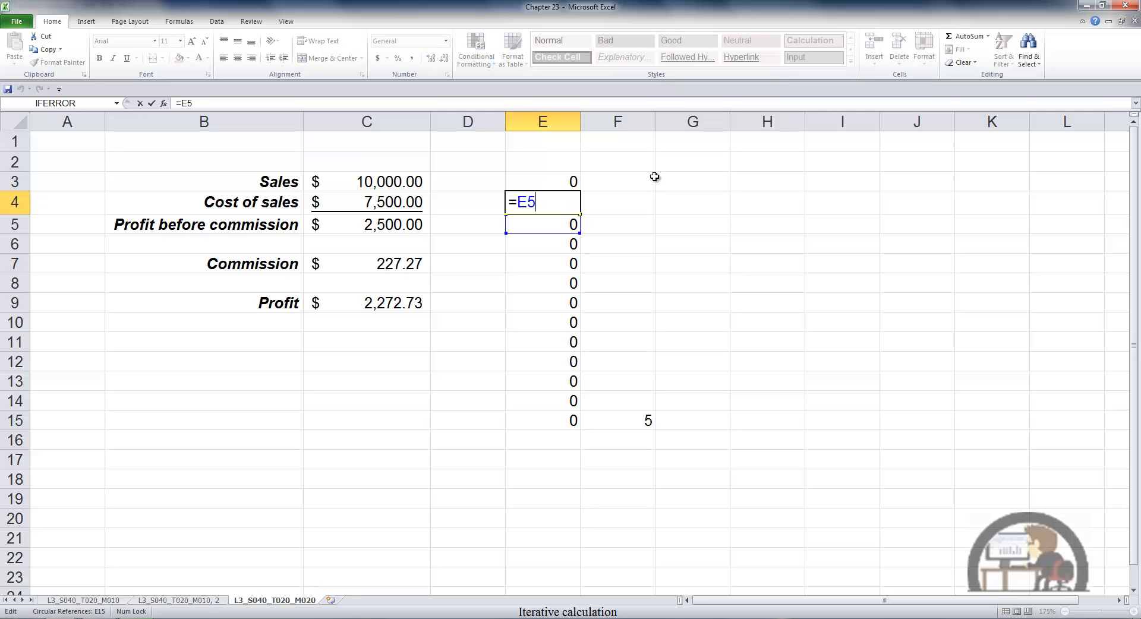
{"action": "key", "text": "Escape"}
{"action": "key", "text": "Down"}
{"action": "key", "text": "F2"}
{"action": "key", "text": "Escape"}
{"action": "key", "text": "Down"}
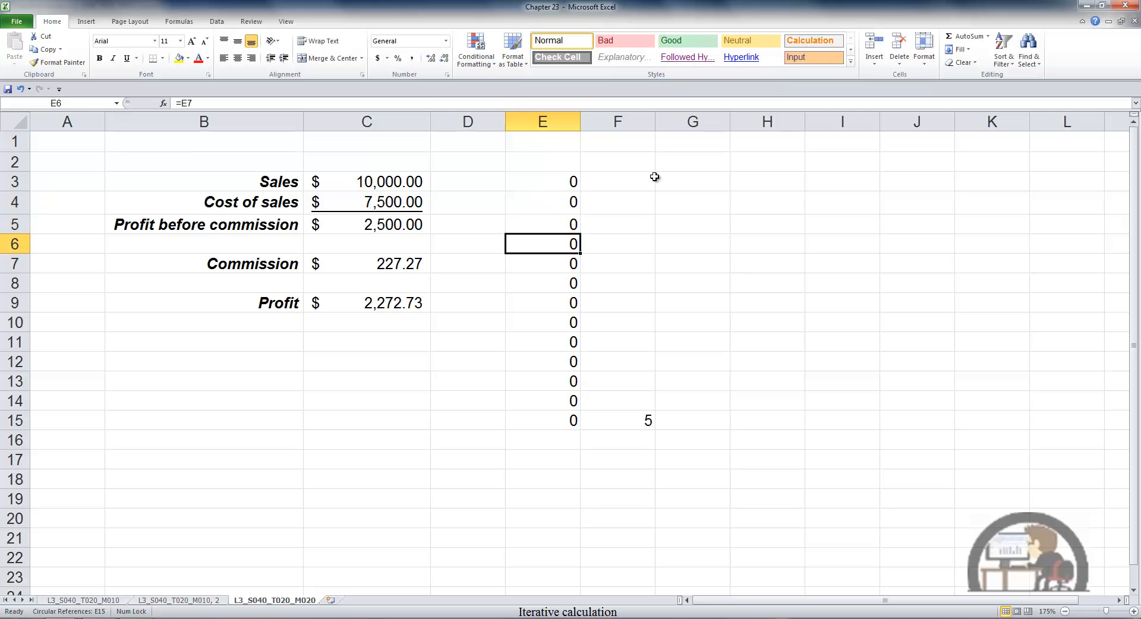
{"action": "key", "text": "F2"}
{"action": "key", "text": "Escape"}
{"action": "key", "text": "Down"}
{"action": "key", "text": "F2"}
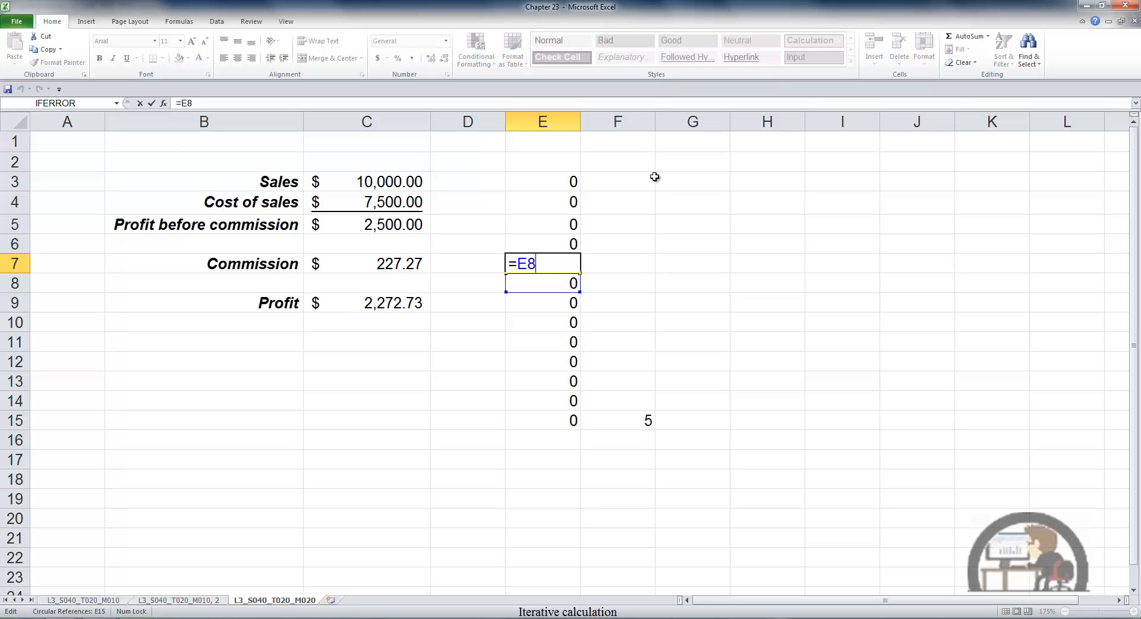
{"action": "key", "text": "Escape"}
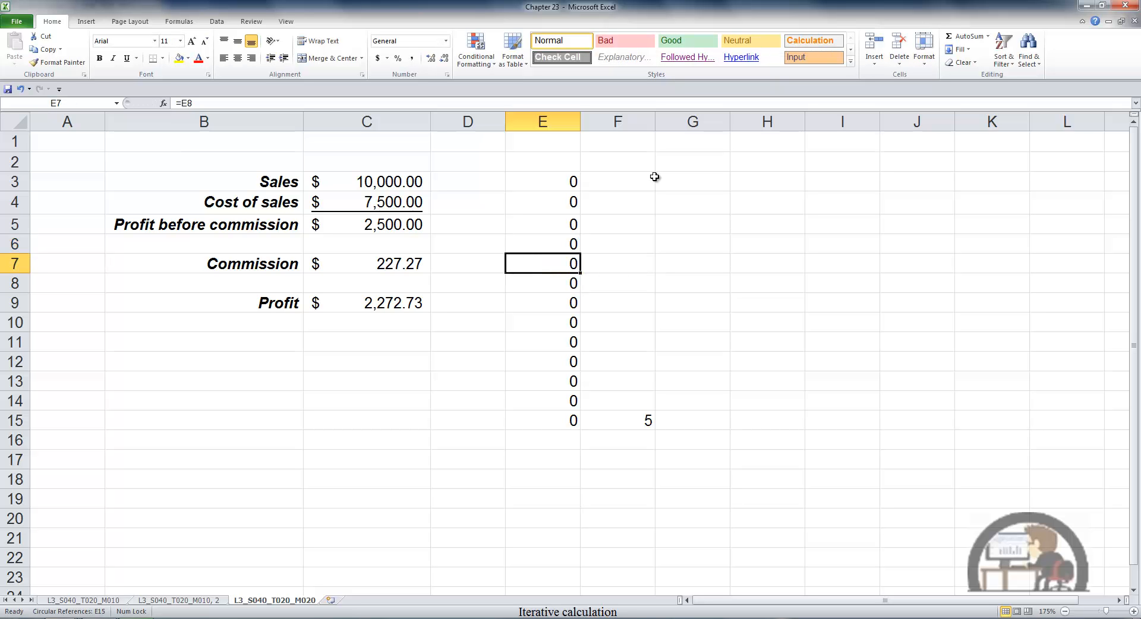
Enable iterative calculation again in the formula options and reduce the maximum number of iterations.
{"action": "key", "text": "alt+f"}
{"action": "key", "text": "t"}
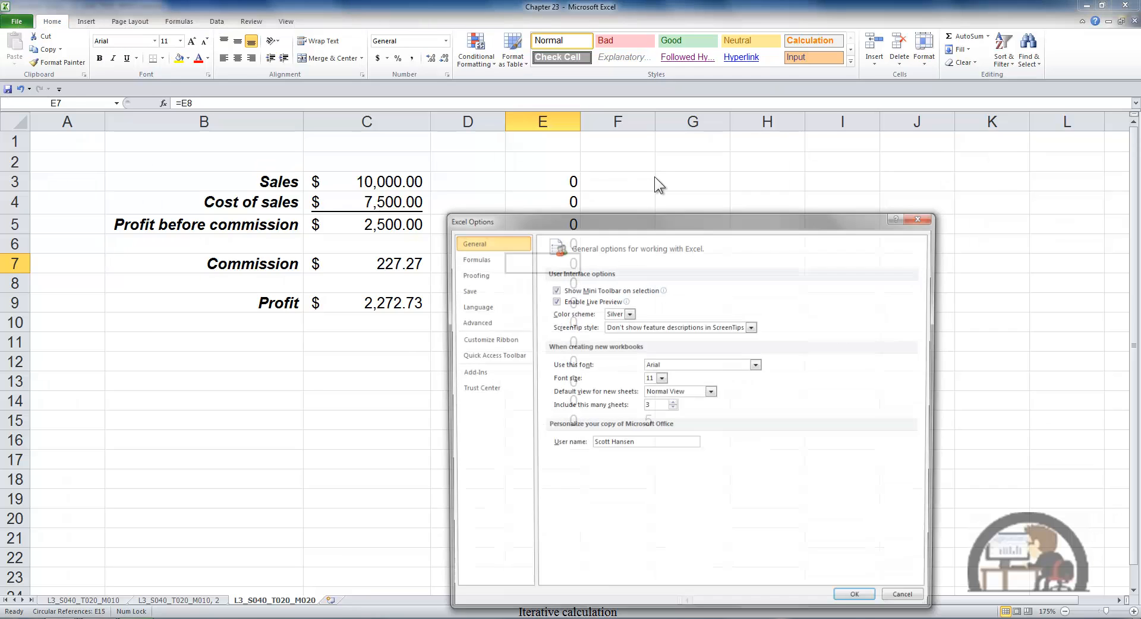
{"action": "left_click", "coordinate": [482, 258]}
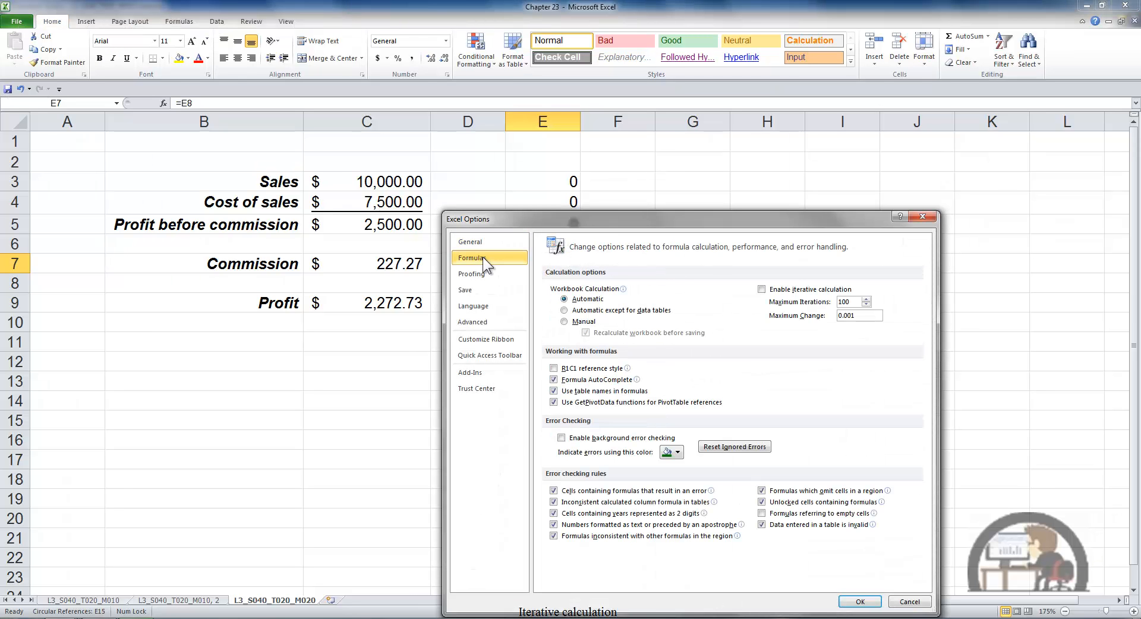
{"action": "left_click", "coordinate": [762, 290]}
{"action": "key", "text": "BackSpace"}
{"action": "left_click", "coordinate": [862, 603]}
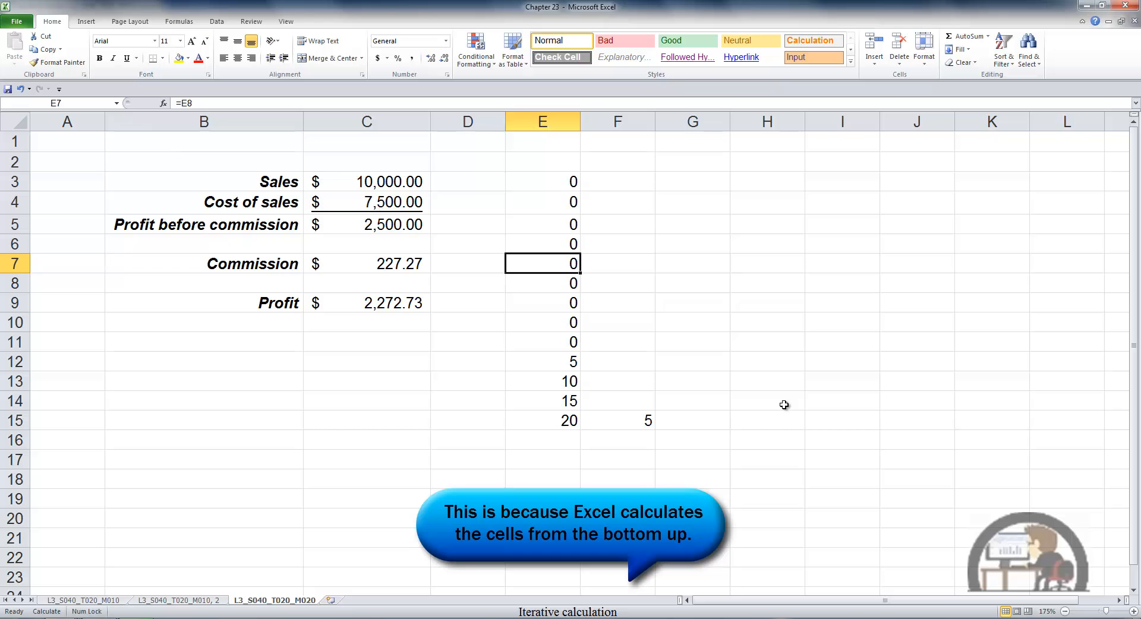
Recalculate the workbook twice to advance the iterative formulas in column E.
{"action": "key", "text": "F9"}
{"action": "key", "text": "F9"}
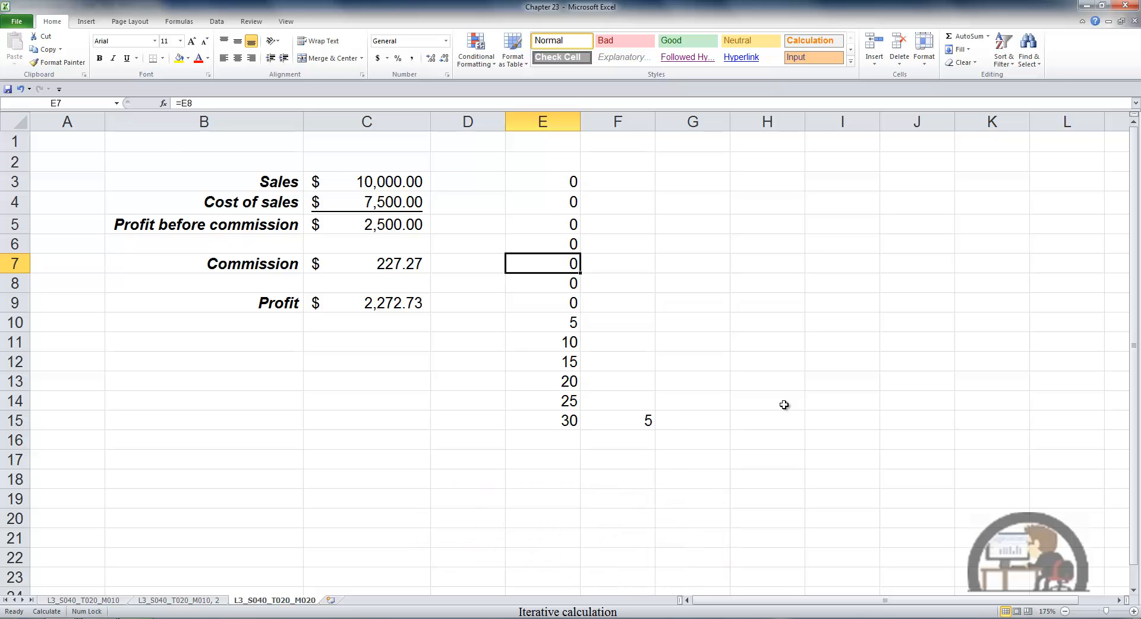